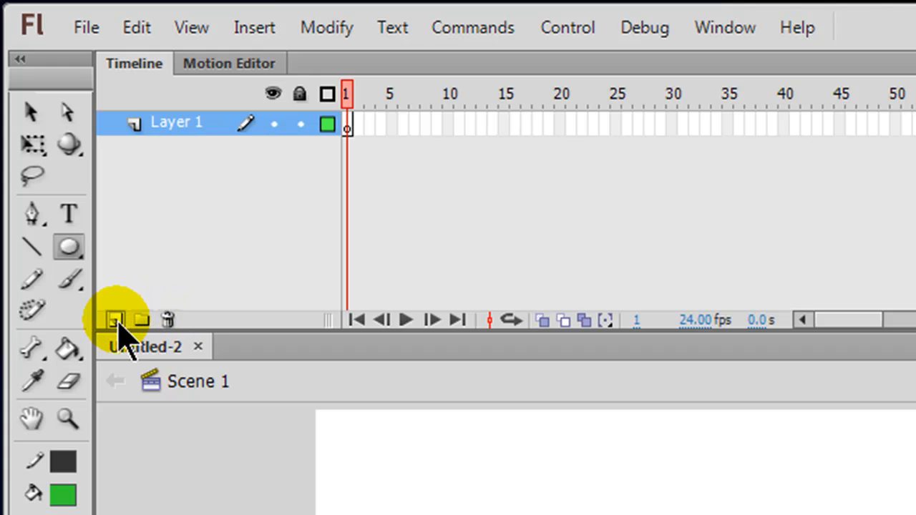
# Add two new layers to the timeline and rename the topmost layer "square"
pyautogui.click(114, 320)
pyautogui.click(115, 320)
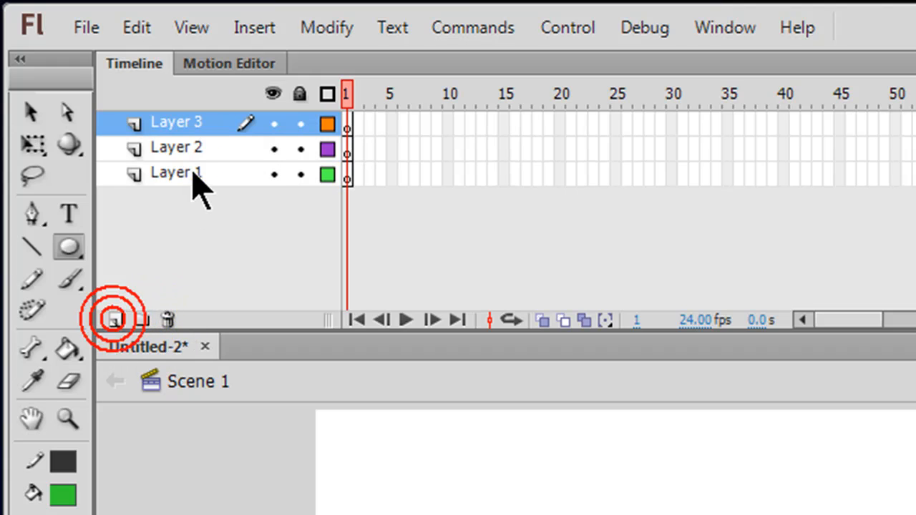
pyautogui.doubleClick(177, 123)
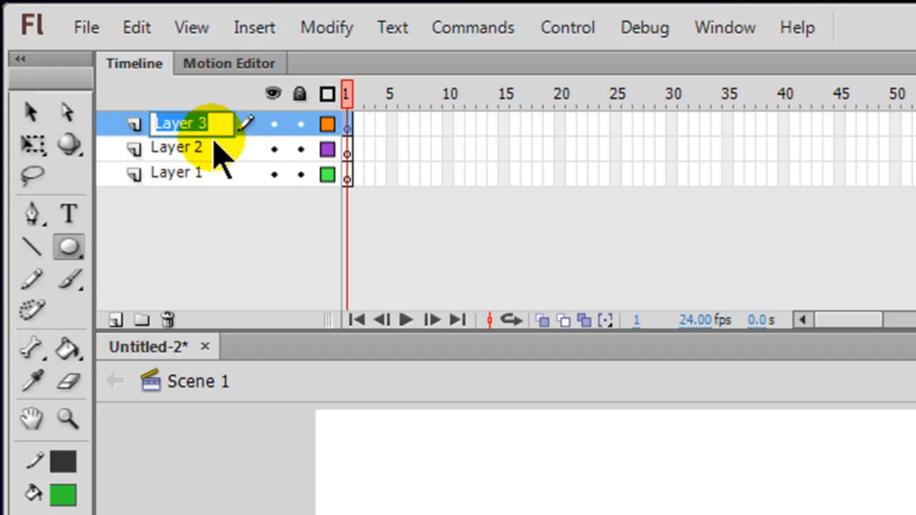
pyautogui.write('squar3e')
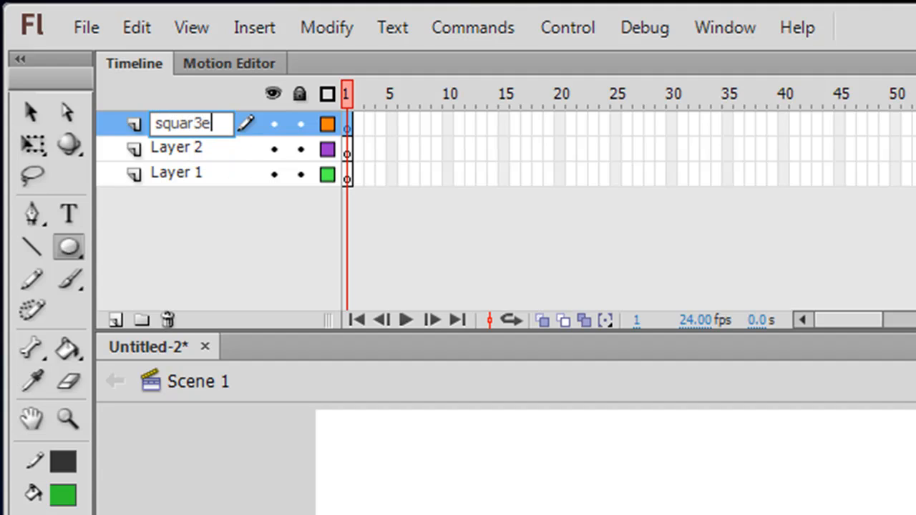
pyautogui.press('BackSpace')
pyautogui.write('e')
pyautogui.press('BackSpace')
pyautogui.press('BackSpace')
pyautogui.write('e')
# Rename Layer 2 as "circle" and Layer 1 as "star"
pyautogui.doubleClick(183, 147)
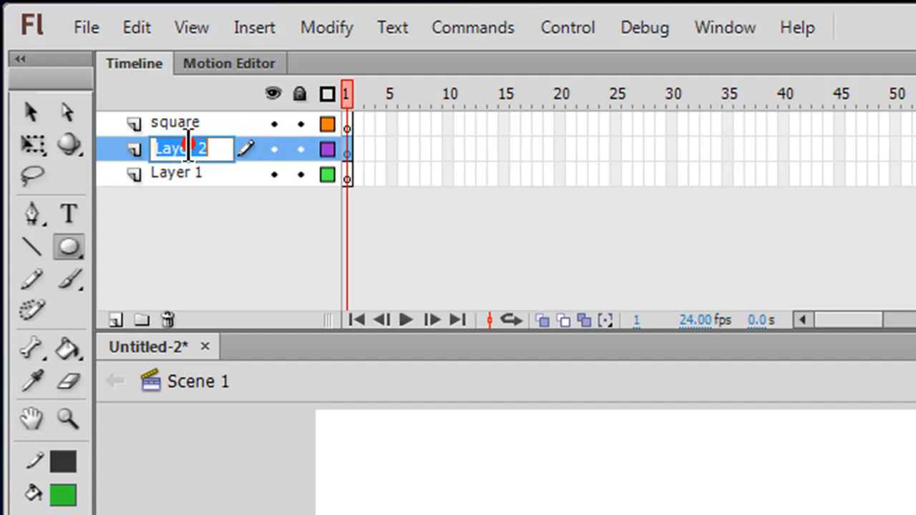
pyautogui.write('circle')
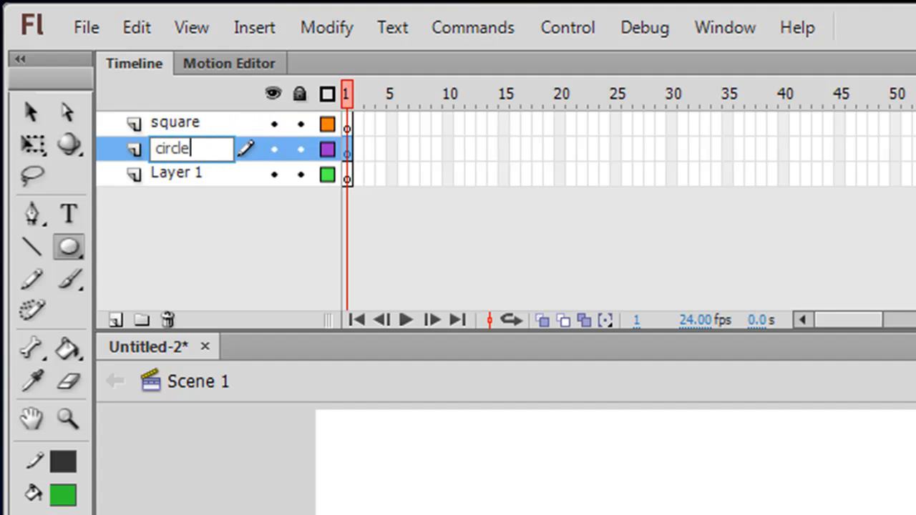
pyautogui.doubleClick(168, 174)
pyautogui.write('star')
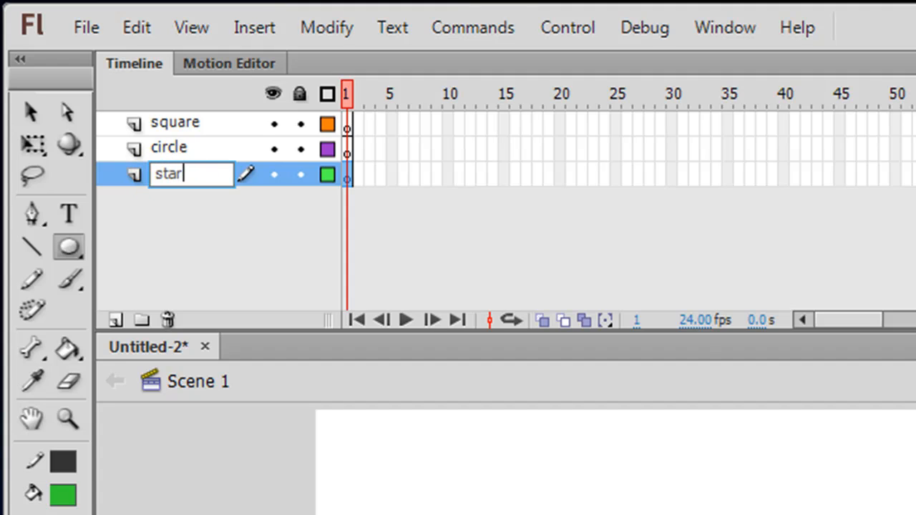
pyautogui.click(178, 235)
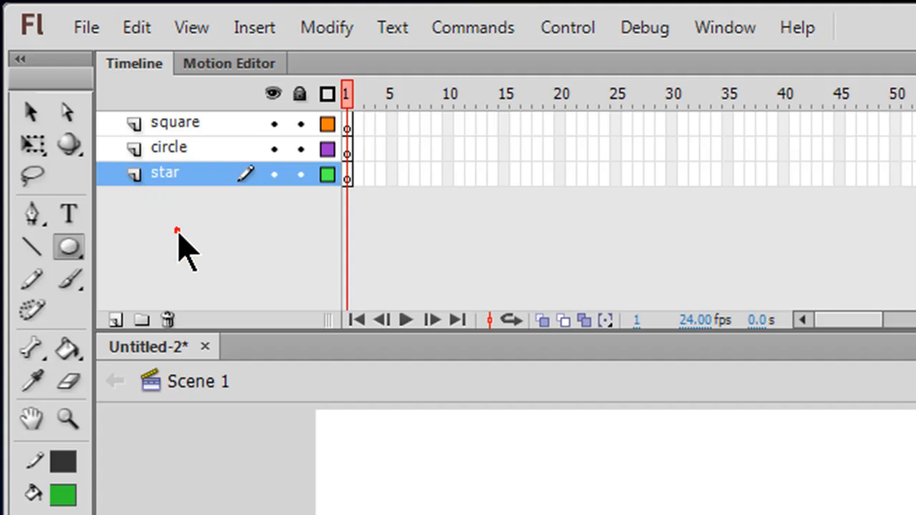
# Draw a green rectangle about 168 by 134 px in frame 1 of the square layer, in the stage's upper-left area
pyautogui.click(347, 127)
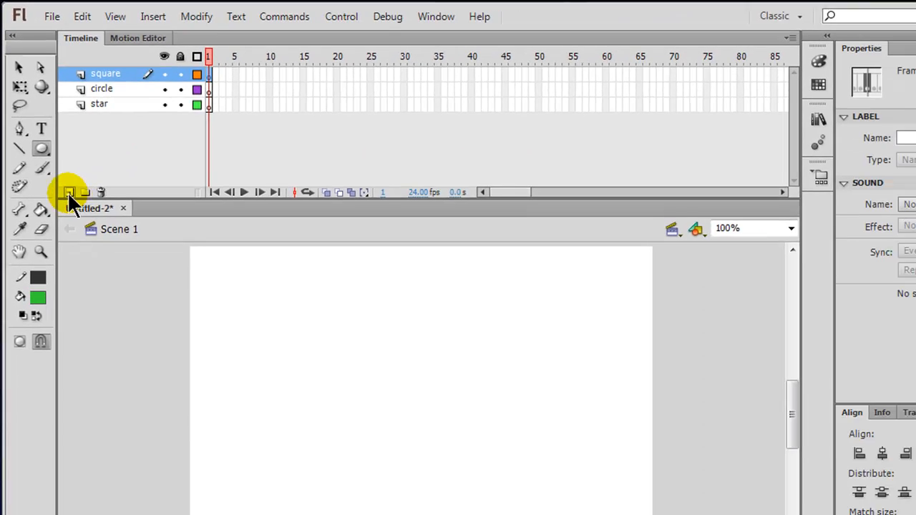
pyautogui.click(41, 149)
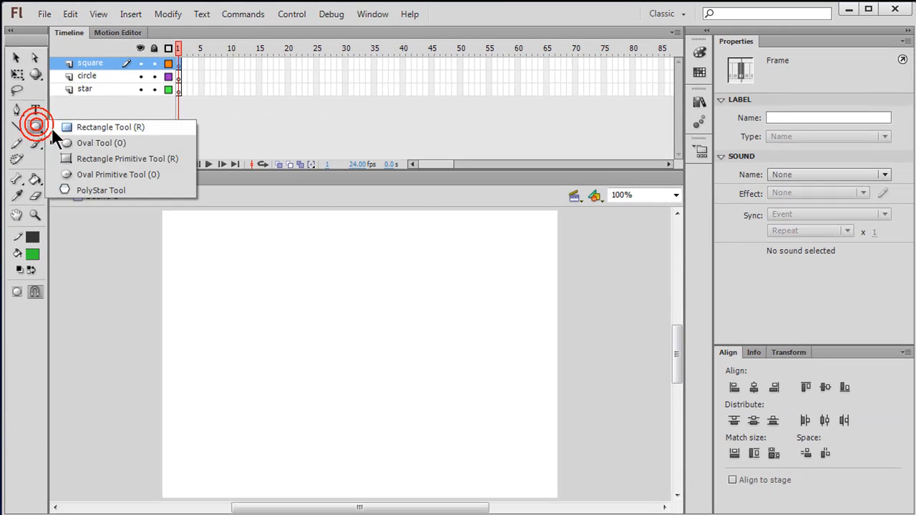
pyautogui.click(76, 127)
pyautogui.moveTo(212, 248); pyautogui.dragTo(332, 345)
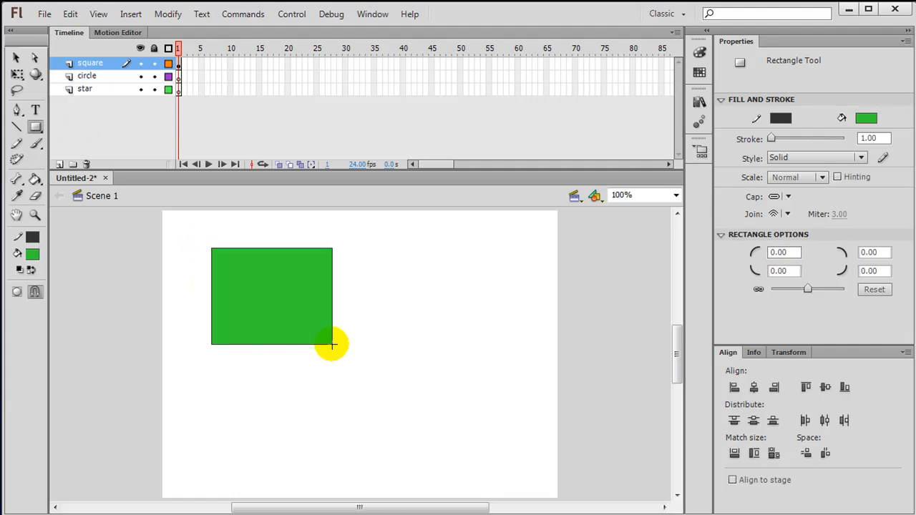
# Draw an oval about 174 by 129 px with fill #990000 on the circle layer, beside the green rectangle
pyautogui.click(178, 77)
pyautogui.click(35, 127)
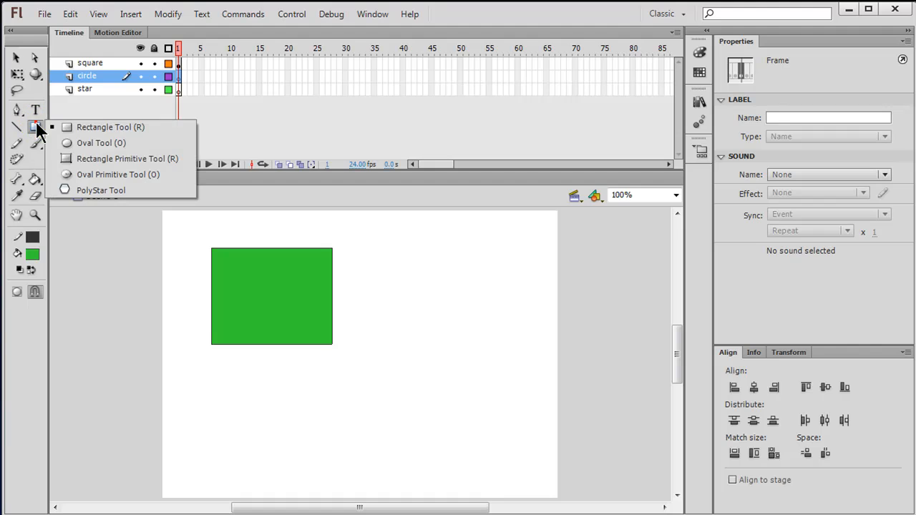
pyautogui.click(80, 143)
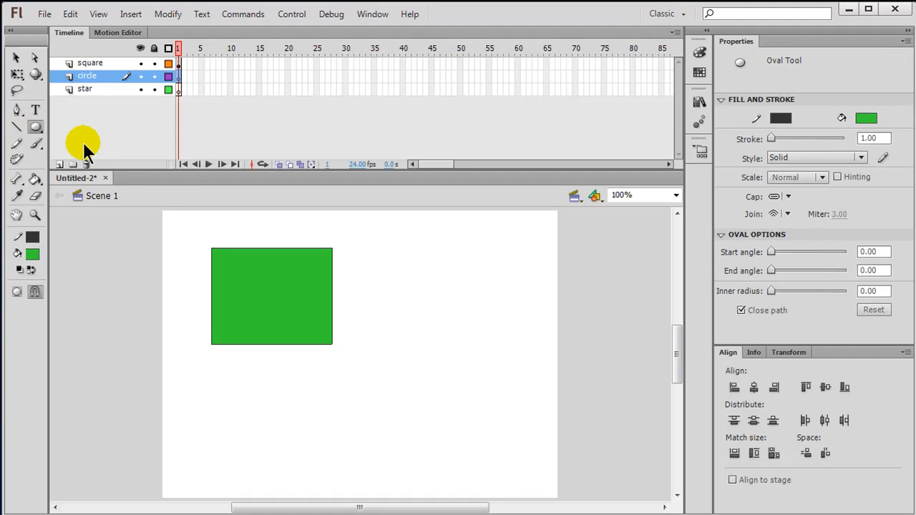
pyautogui.click(33, 254)
pyautogui.click(71, 344)
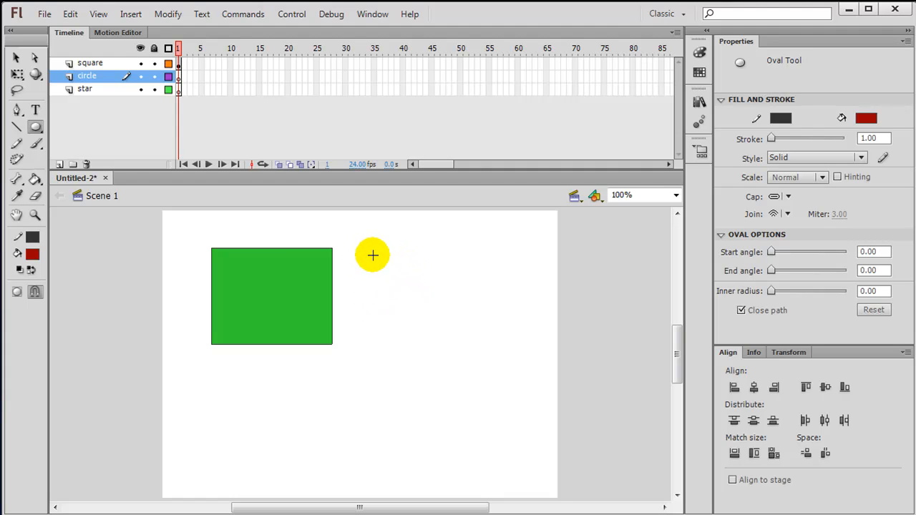
pyautogui.moveTo(369, 252); pyautogui.dragTo(495, 346)
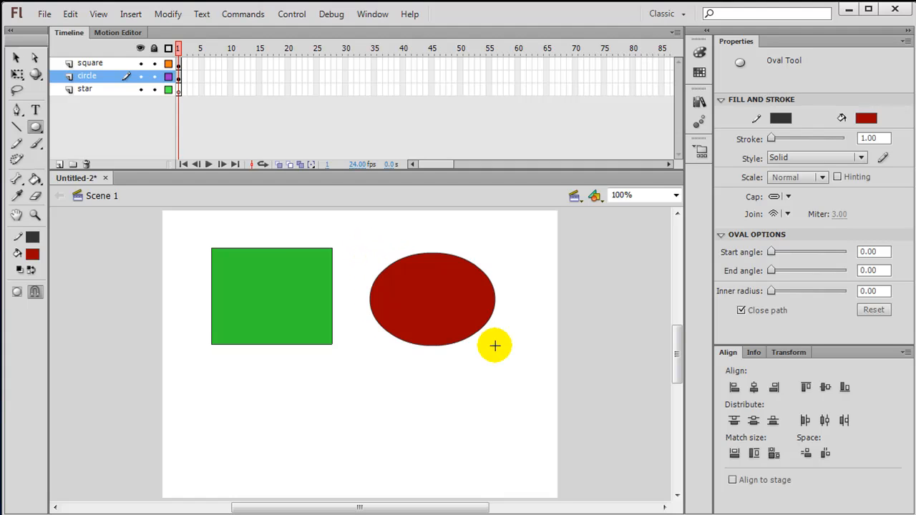
# Draw a pink star on the star layer using the PolyStar tool with star style and 5 sides, about 199 by 202 px
pyautogui.click(179, 91)
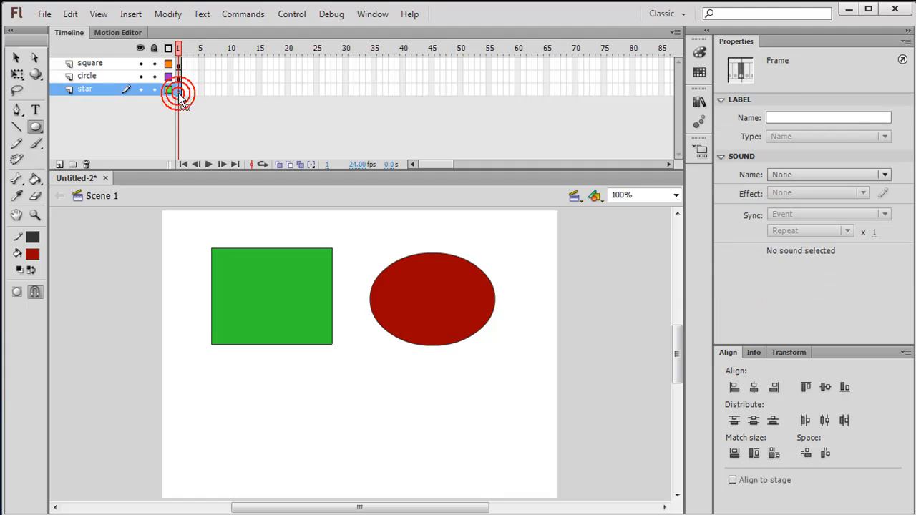
pyautogui.click(32, 254)
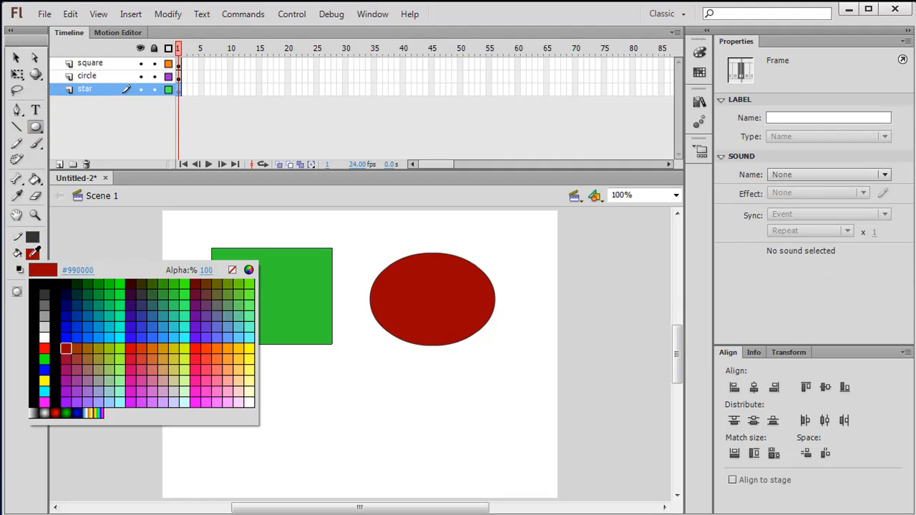
pyautogui.click(150, 374)
pyautogui.click(36, 127)
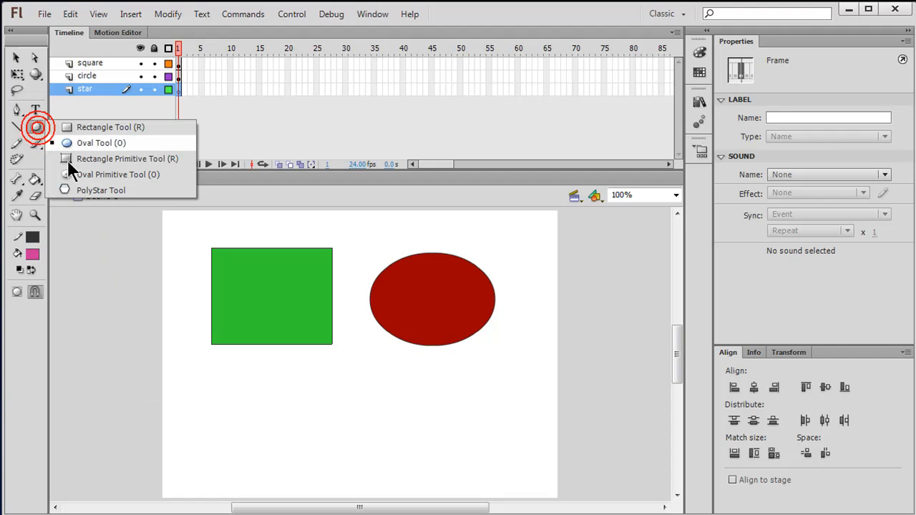
pyautogui.click(84, 190)
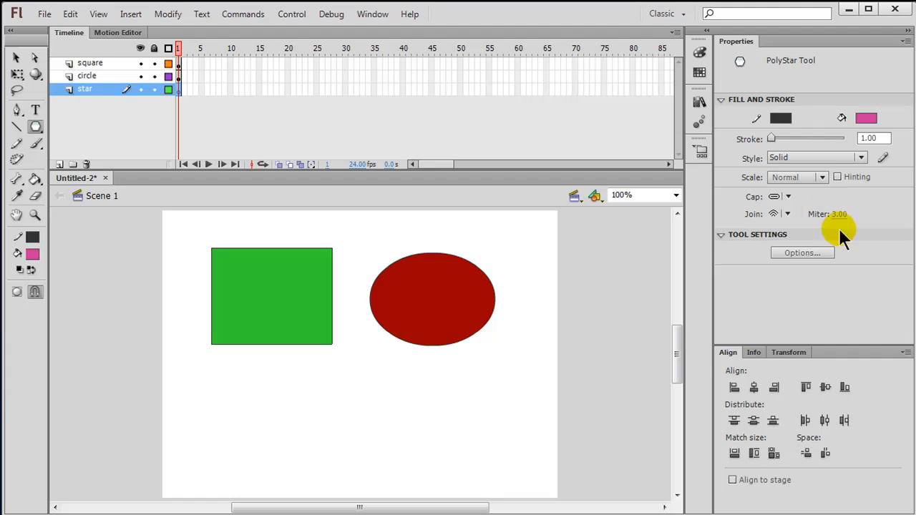
pyautogui.click(811, 252)
pyautogui.click(479, 232)
pyautogui.click(478, 256)
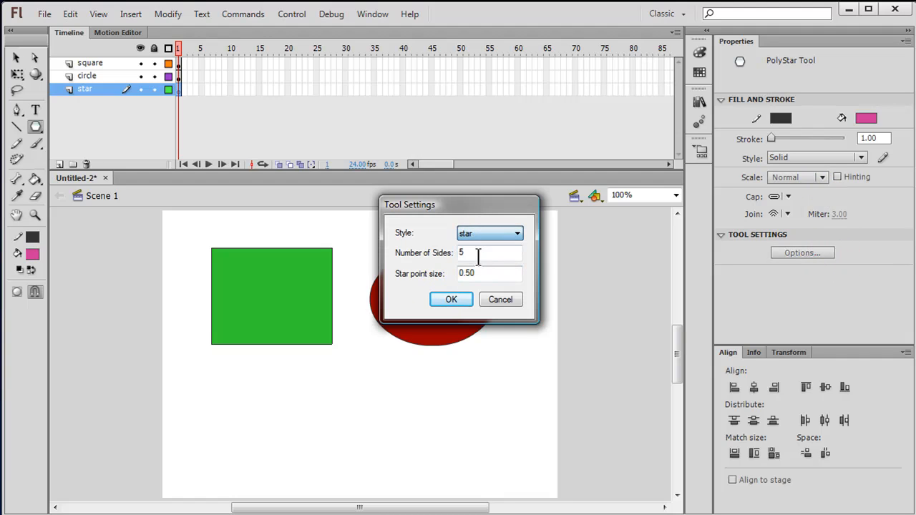
pyautogui.click(452, 300)
pyautogui.moveTo(314, 368); pyautogui.dragTo(381, 404)
# Move the whole star, fill and outline, clear of the rectangle to about X 187, Y 176
pyautogui.click(16, 59)
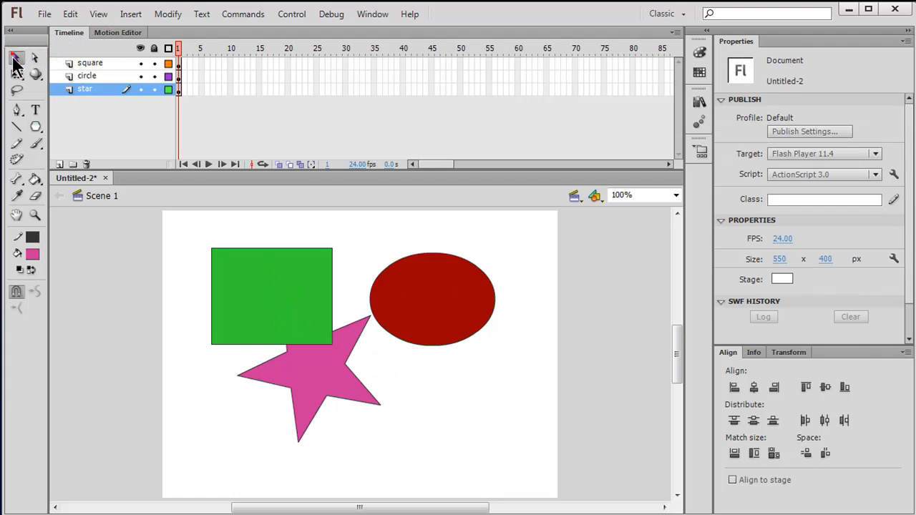
pyautogui.doubleClick(309, 376)
pyautogui.moveTo(311, 375); pyautogui.dragTo(369, 410)
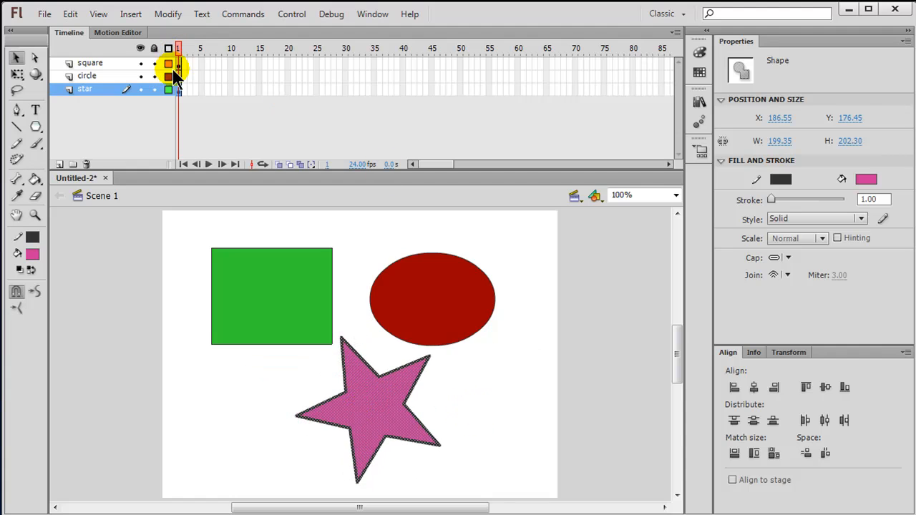
# Select the square, circle and star layers in turn to examine which artwork each one holds
pyautogui.click(120, 63)
pyautogui.click(106, 75)
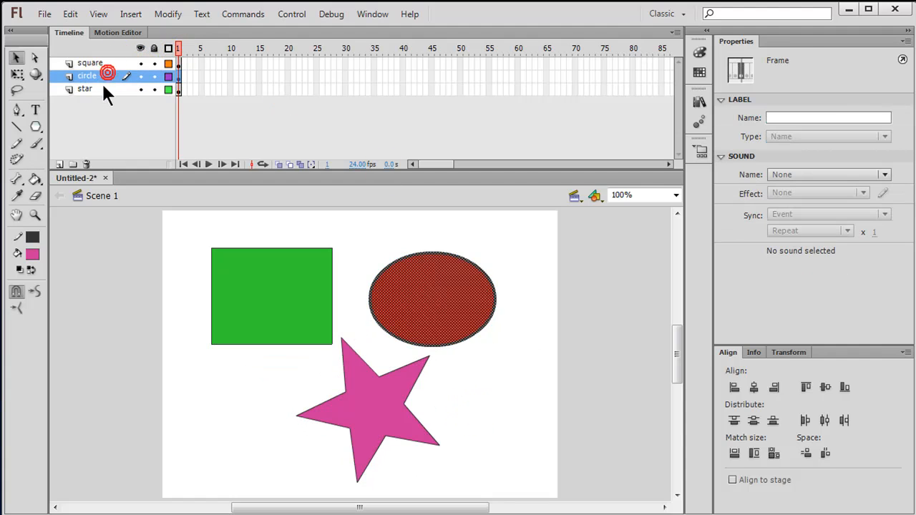
pyautogui.click(102, 85)
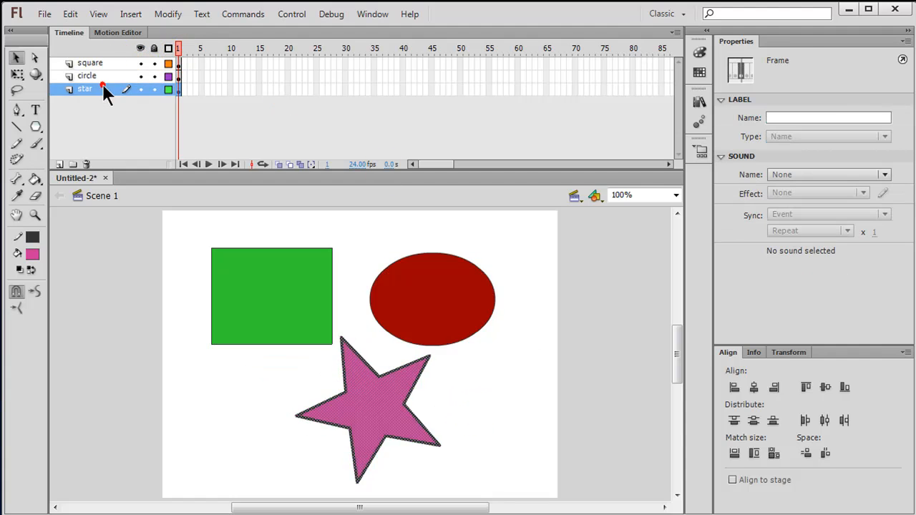
pyautogui.click(178, 79)
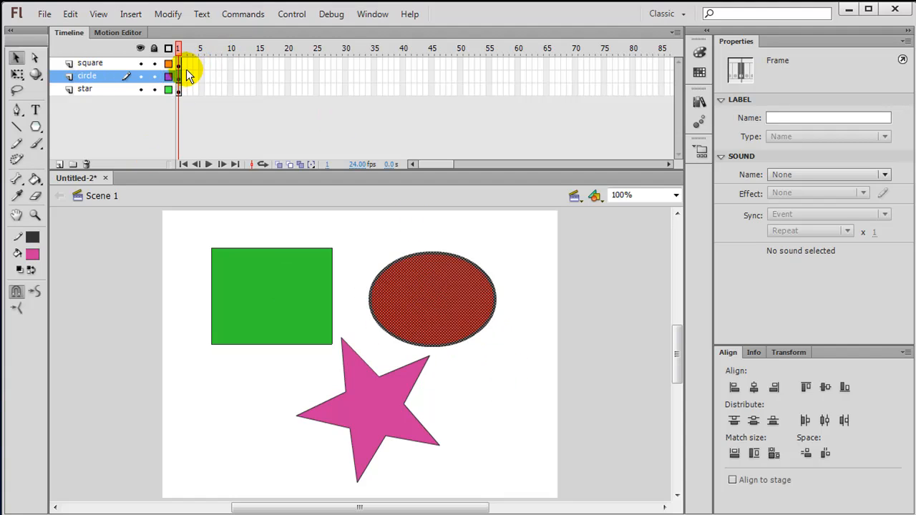
pyautogui.click(179, 91)
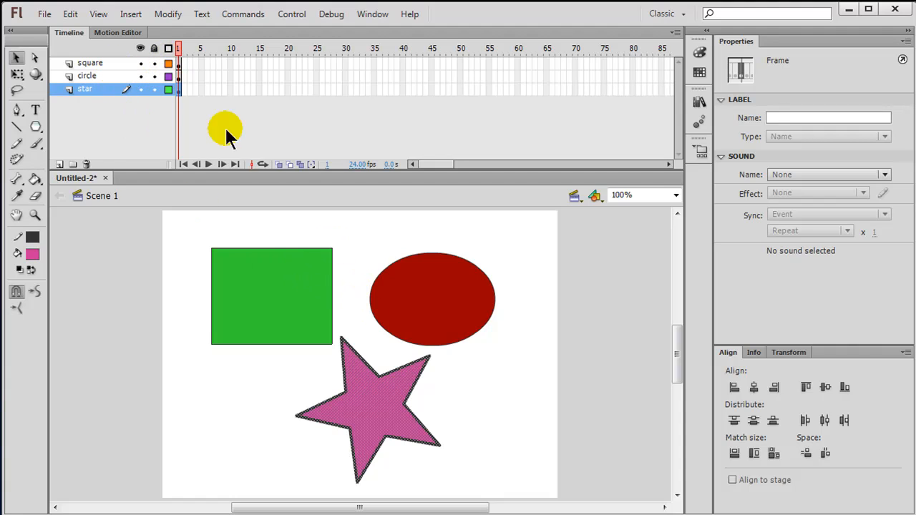
# Hide the square and circle layers to view the star alone, and show both layers again
pyautogui.click(140, 63)
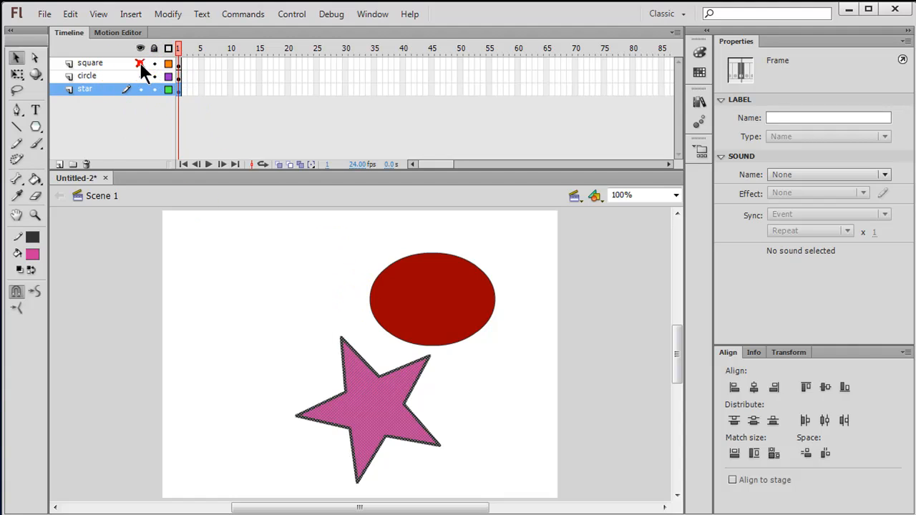
pyautogui.click(139, 76)
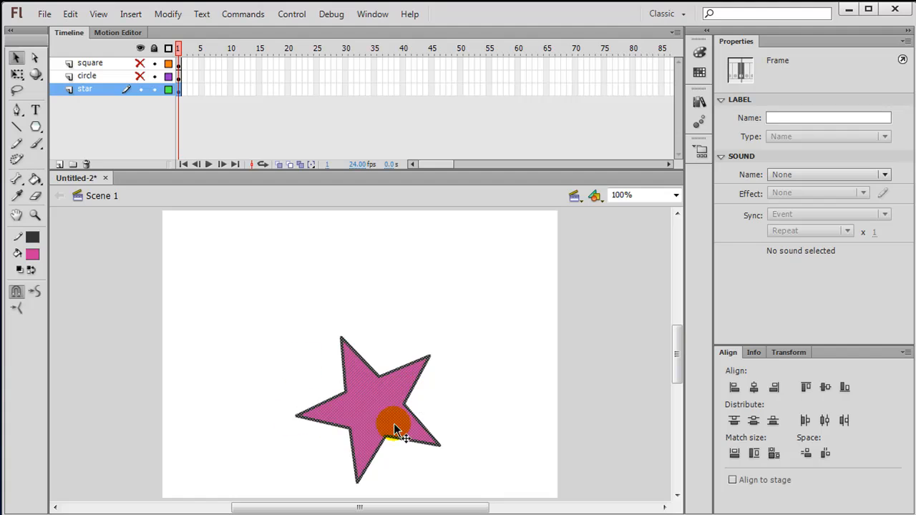
pyautogui.click(140, 63)
pyautogui.click(140, 76)
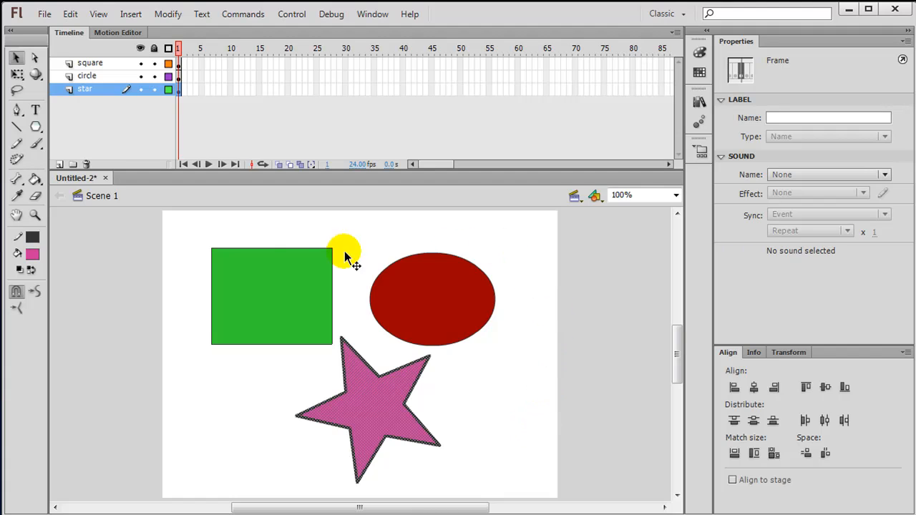
# Select the whole green rectangle with a marquee, move it until it overlaps the oval and star, and deselect it
pyautogui.moveTo(195, 236); pyautogui.dragTo(338, 350)
pyautogui.moveTo(291, 296); pyautogui.dragTo(333, 329)
pyautogui.click(465, 476)
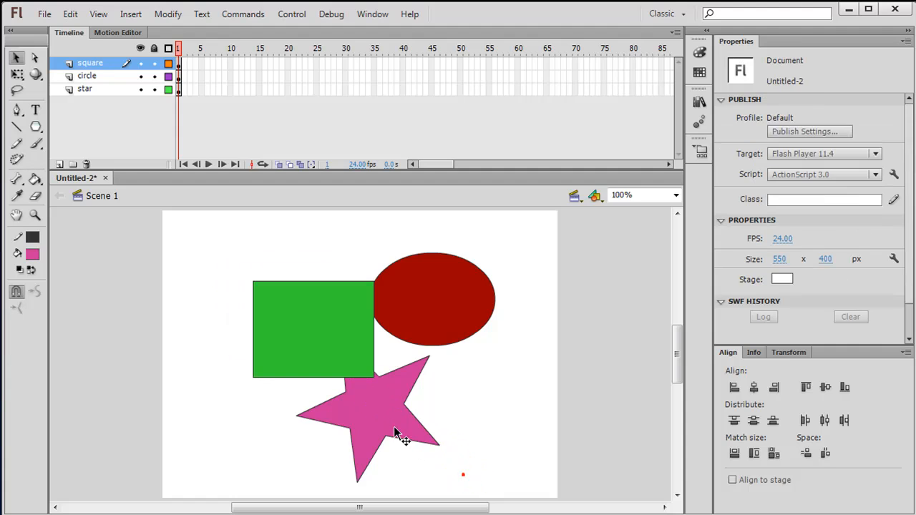
# Try to move the star with a marquee selection drawn around it, and undo the move
pyautogui.click(394, 428)
pyautogui.moveTo(447, 486); pyautogui.dragTo(270, 331)
pyautogui.moveTo(375, 400); pyautogui.dragTo(350, 367)
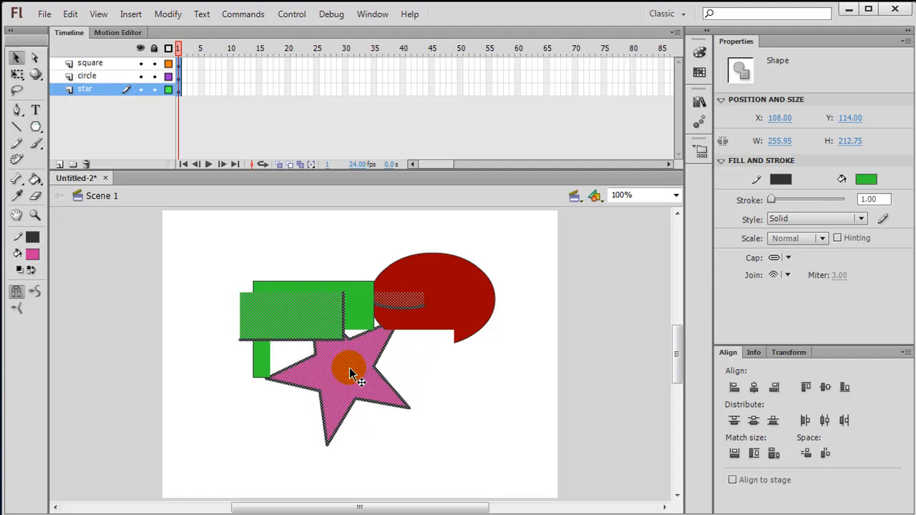
pyautogui.hotkey('ctrl', 'z')
pyautogui.click(514, 418)
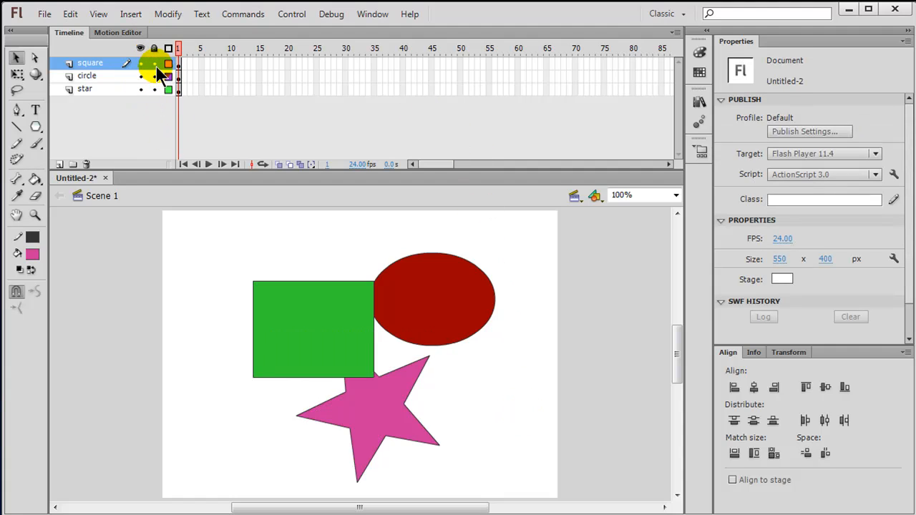
# Select each layer's frame content and move the rectangle to about X 165, Y 109, the oval to X 227, Y 69, and the star to X 187, Y 131
pyautogui.click(179, 63)
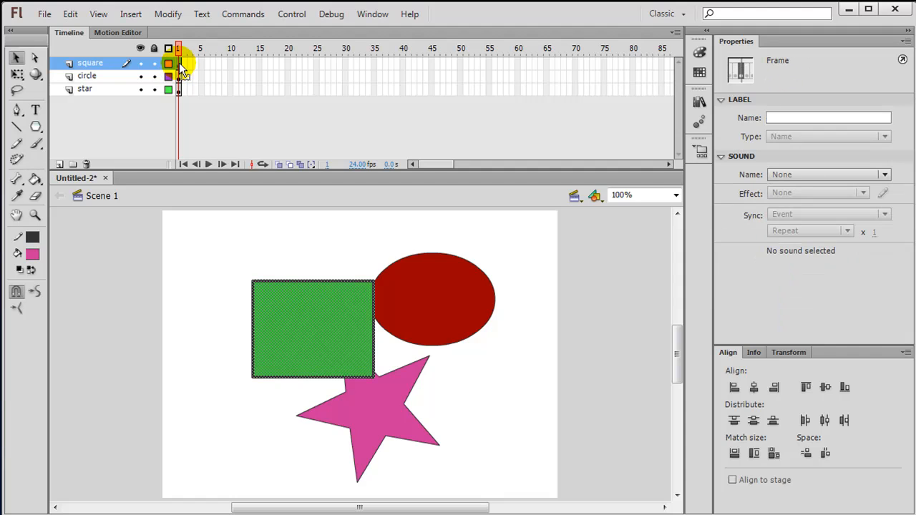
pyautogui.moveTo(306, 321); pyautogui.dragTo(330, 333)
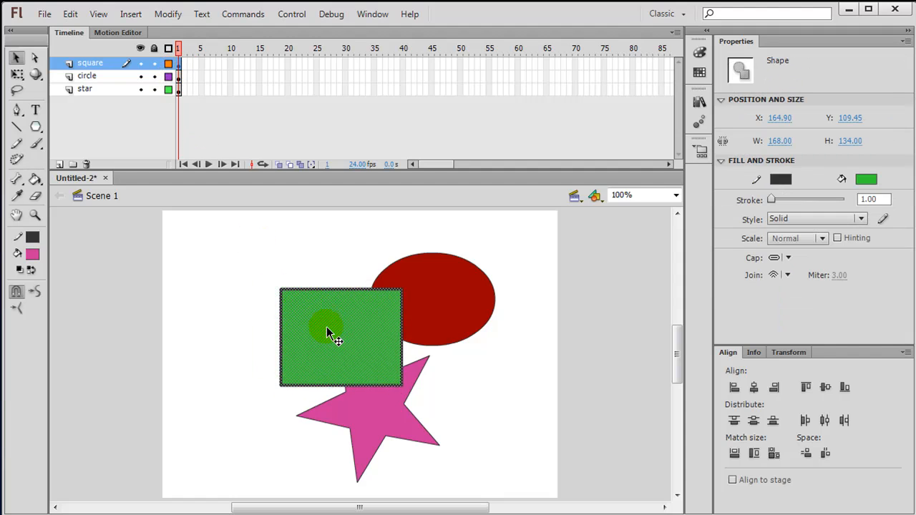
pyautogui.click(178, 77)
pyautogui.moveTo(447, 295); pyautogui.dragTo(405, 309)
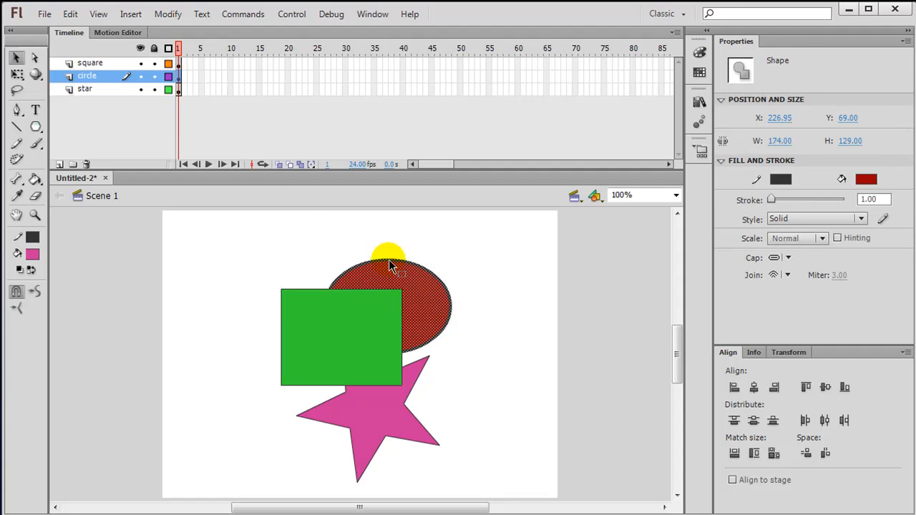
pyautogui.click(178, 89)
pyautogui.moveTo(386, 417); pyautogui.dragTo(387, 385)
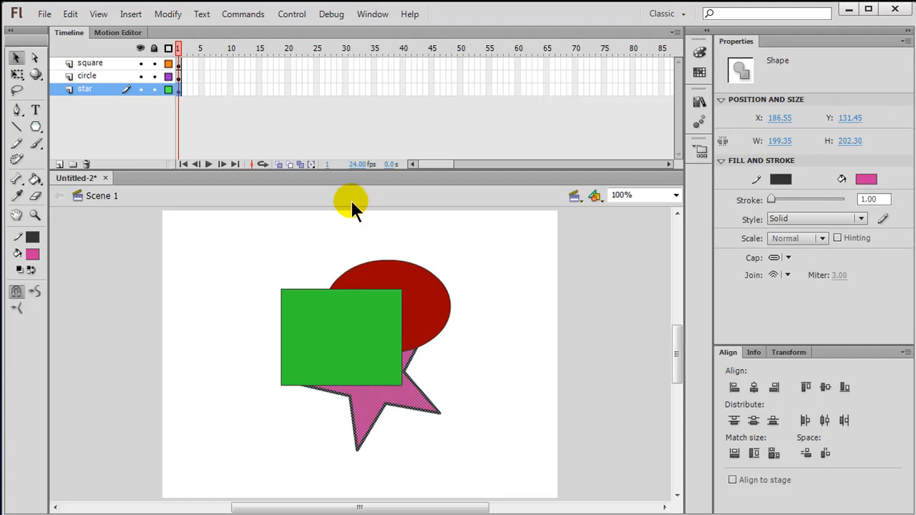
# Lock the square and circle layers while keeping star unlocked, and move the star layer above the square layer in the stacking order
pyautogui.click(154, 49)
pyautogui.click(153, 89)
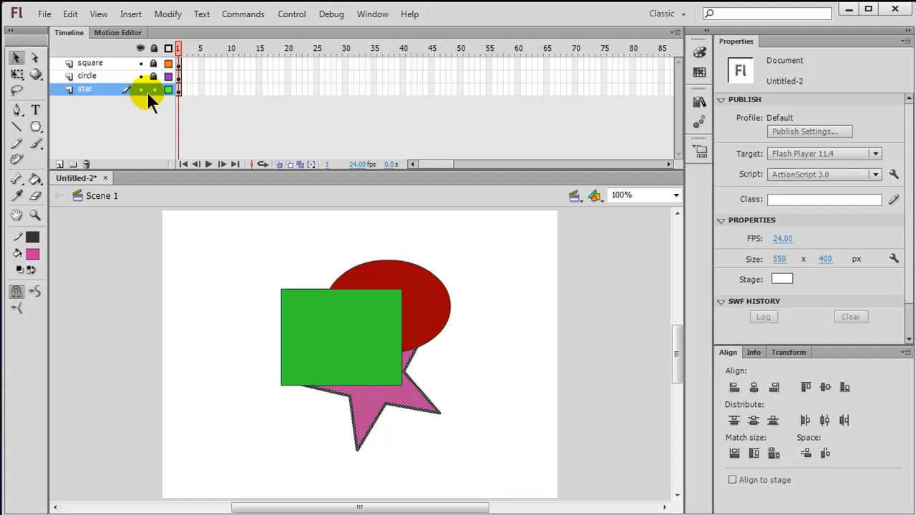
pyautogui.click(502, 415)
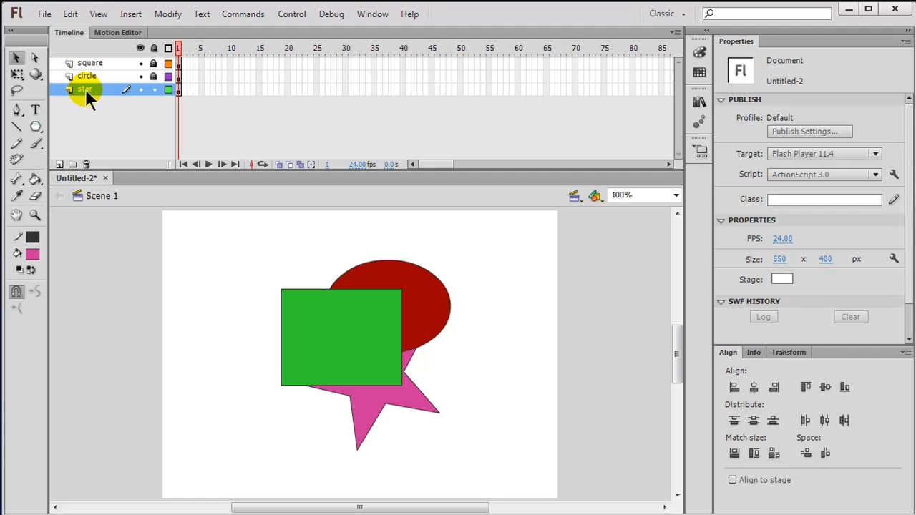
pyautogui.moveTo(87, 88); pyautogui.dragTo(90, 65)
pyautogui.click(211, 328)
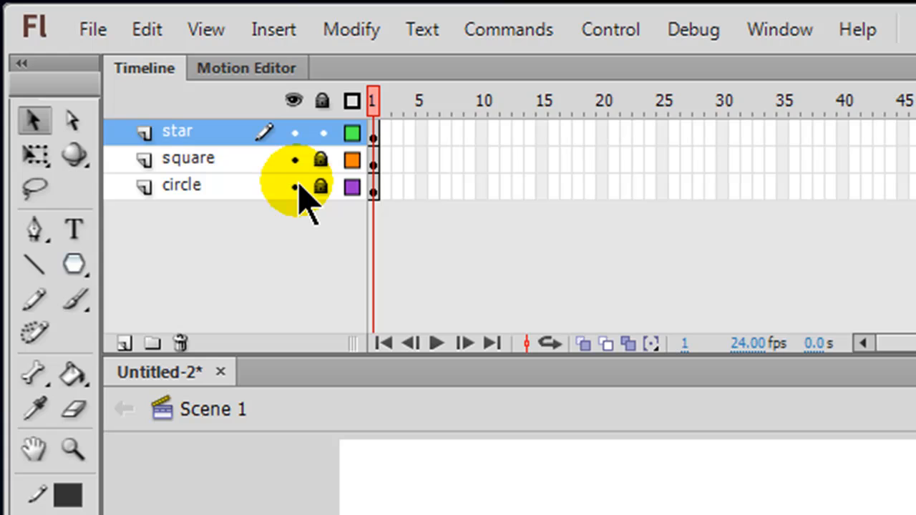
# Create a layer folder containing the star, square and circle layers in that order, and collapse and re-expand it
pyautogui.click(153, 344)
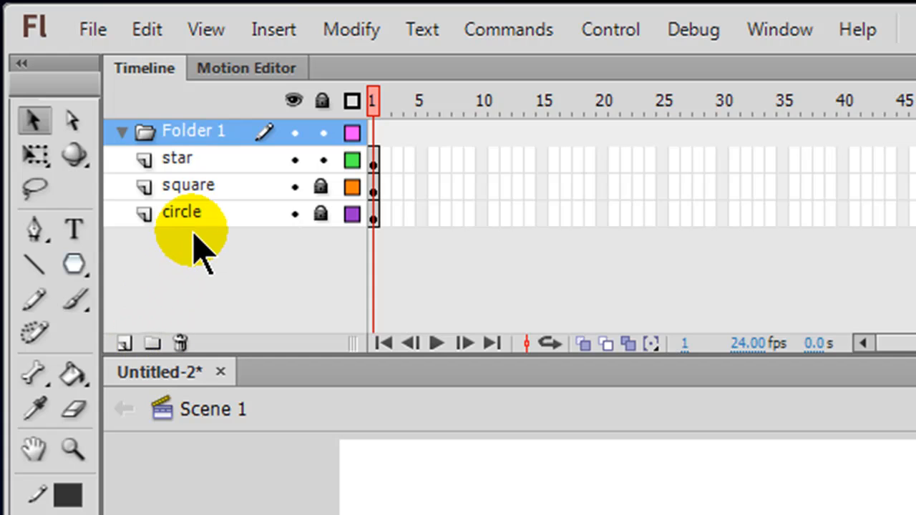
pyautogui.moveTo(175, 206); pyautogui.dragTo(208, 156)
pyautogui.moveTo(183, 184); pyautogui.dragTo(192, 170)
pyautogui.moveTo(179, 216); pyautogui.dragTo(204, 183)
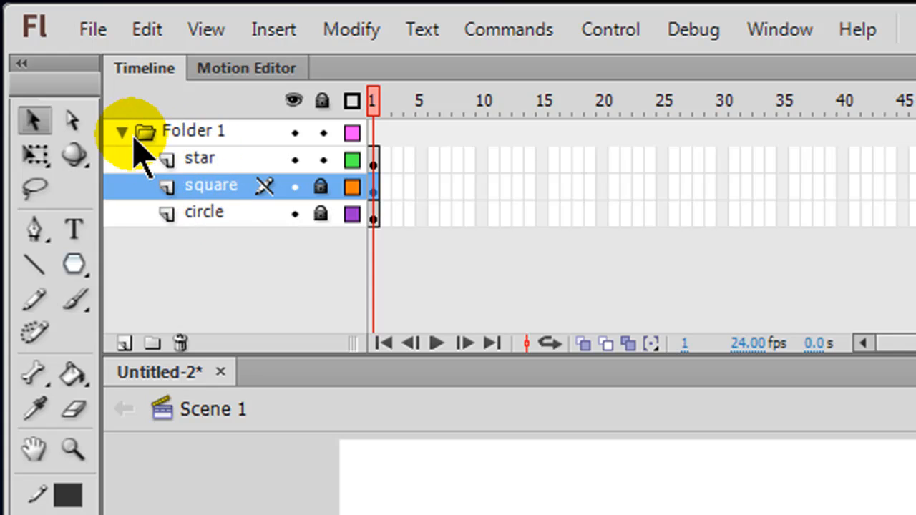
pyautogui.click(122, 132)
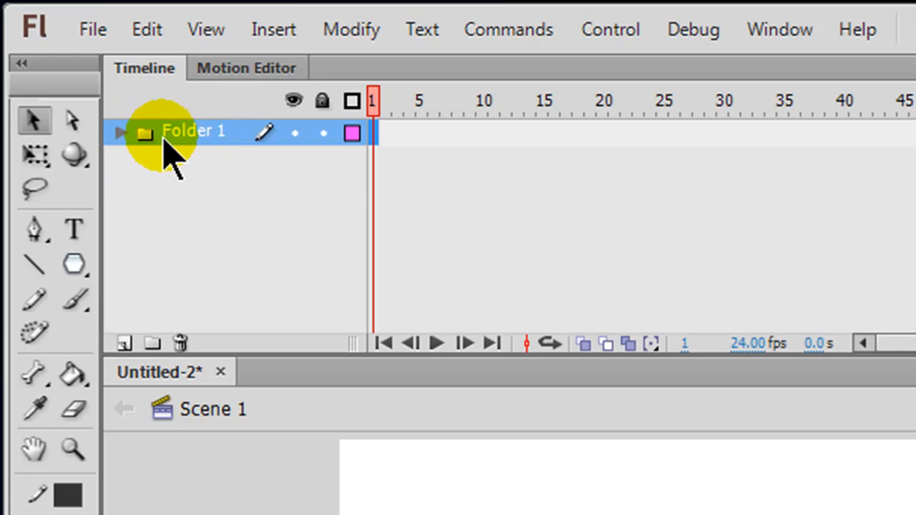
pyautogui.click(122, 132)
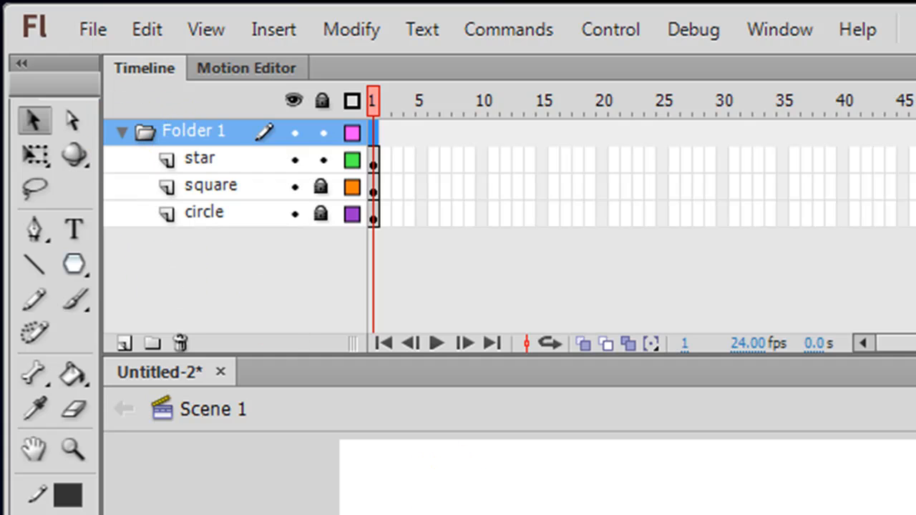